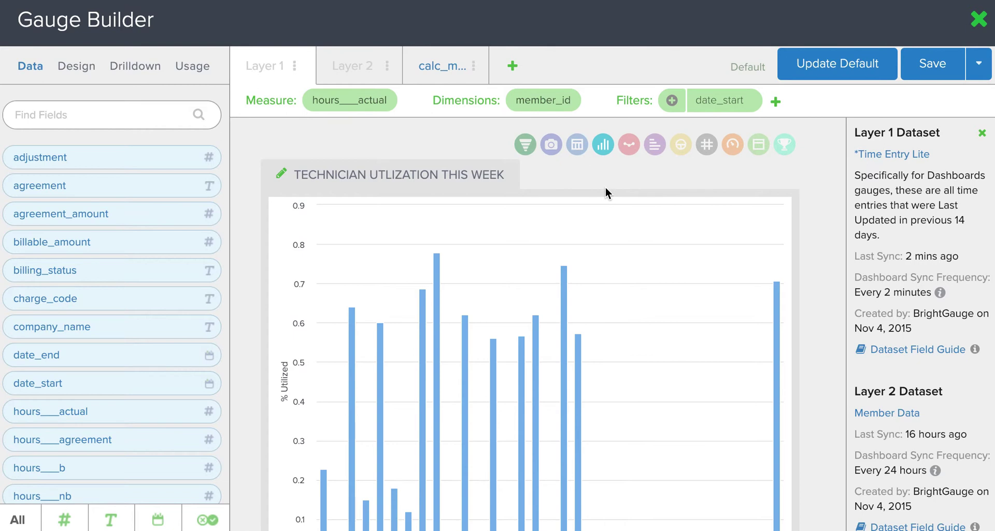
- Drop member_id from Layers 1 and 2 and show the calc_metric as one 48% number
{"action": "left_click", "coordinate": [542, 104]}
{"action": "left_click", "coordinate": [481, 220]}
{"action": "left_click", "coordinate": [362, 68]}
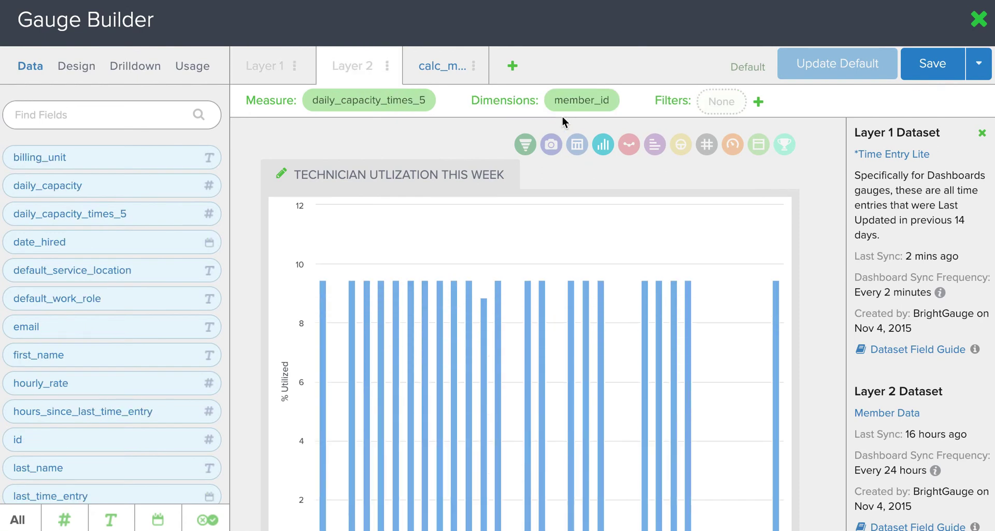
{"action": "left_click", "coordinate": [575, 101]}
{"action": "left_click", "coordinate": [535, 222]}
{"action": "left_click", "coordinate": [447, 69]}
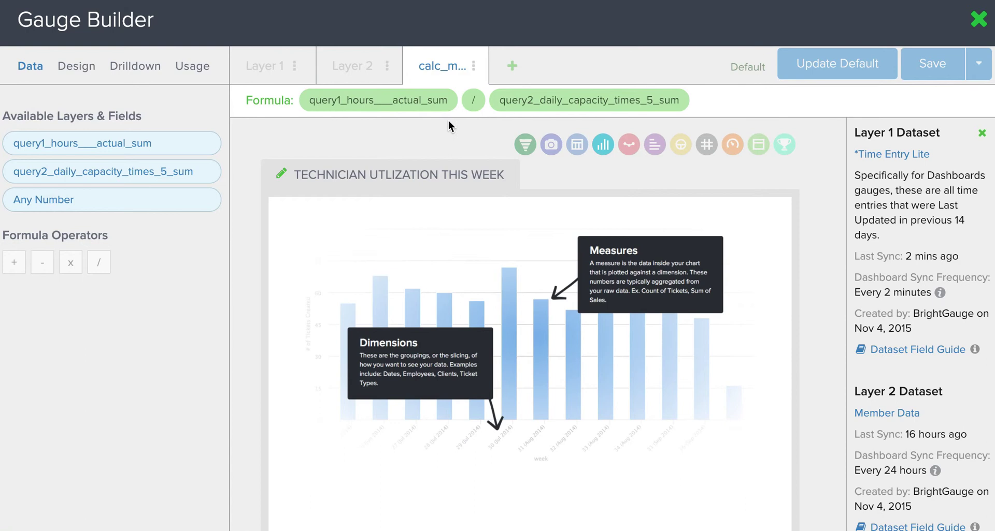
{"action": "left_click", "coordinate": [706, 145]}
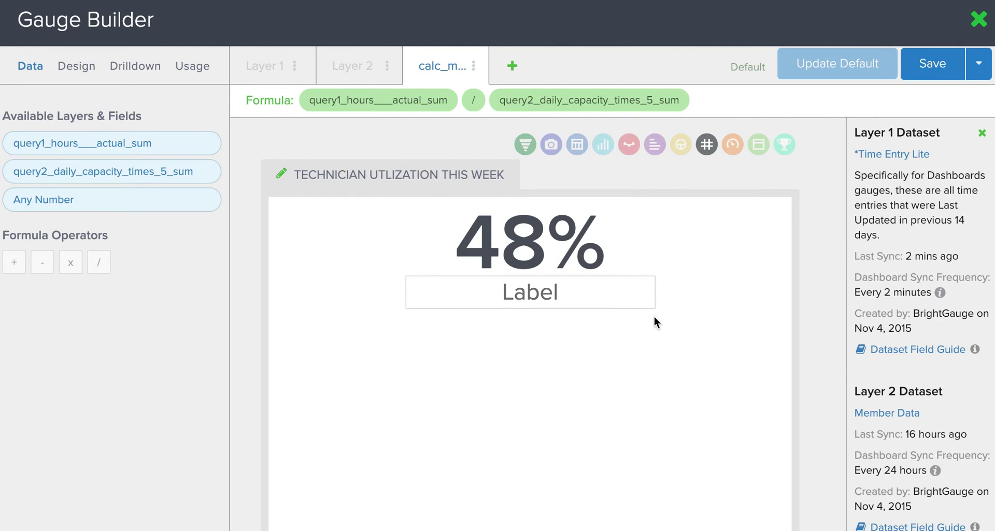
- Switch the Technician Utilization gauge to the Snapshot (camera) chart type
{"action": "left_click", "coordinate": [552, 148]}
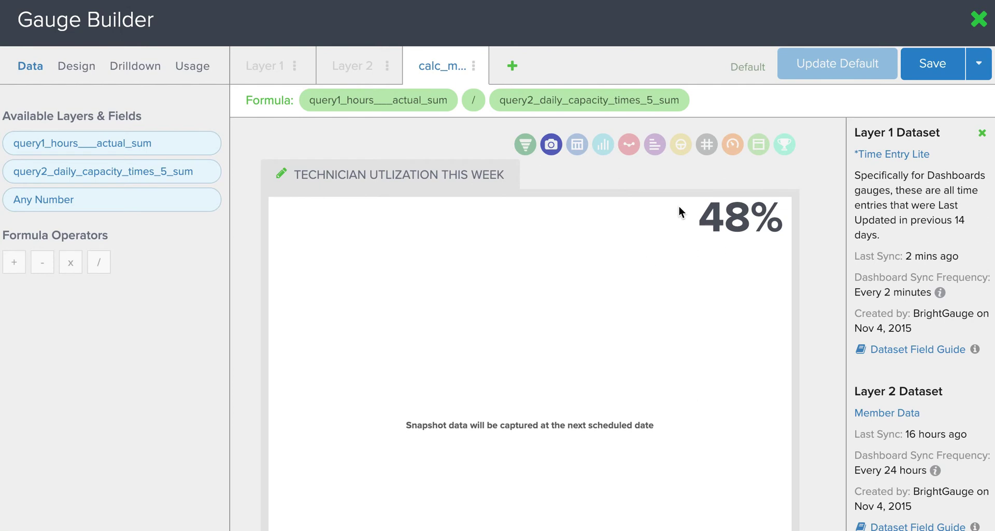
{"action": "scroll", "coordinate": [390, 282], "scroll_direction": "down", "scroll_amount": 2}
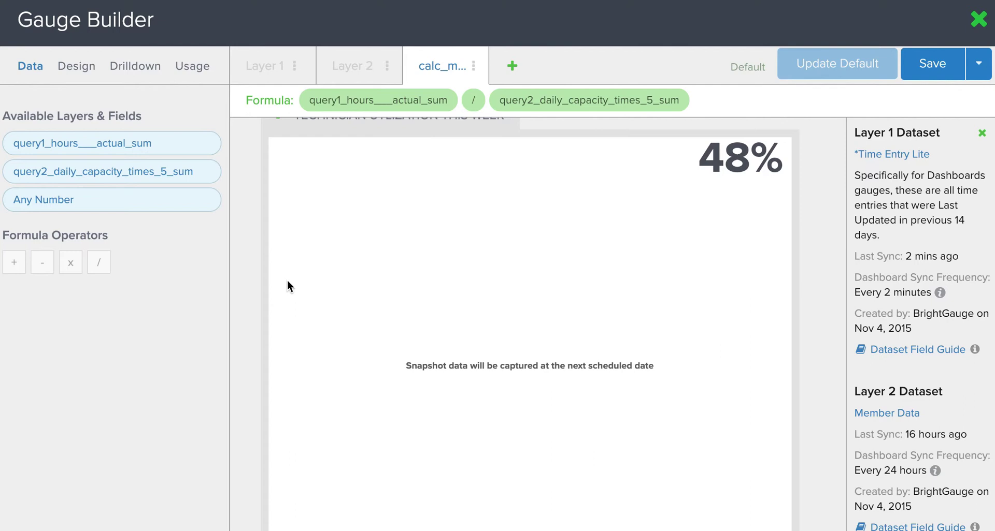
- In the Design tab's snapshot schedule, set the frequency to Monthly
{"action": "left_click", "coordinate": [78, 67]}
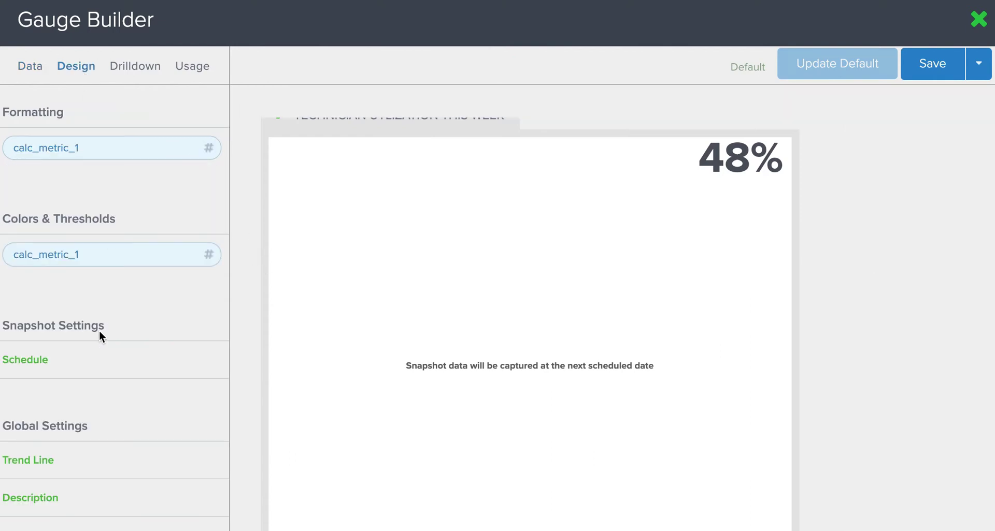
{"action": "left_click", "coordinate": [29, 367]}
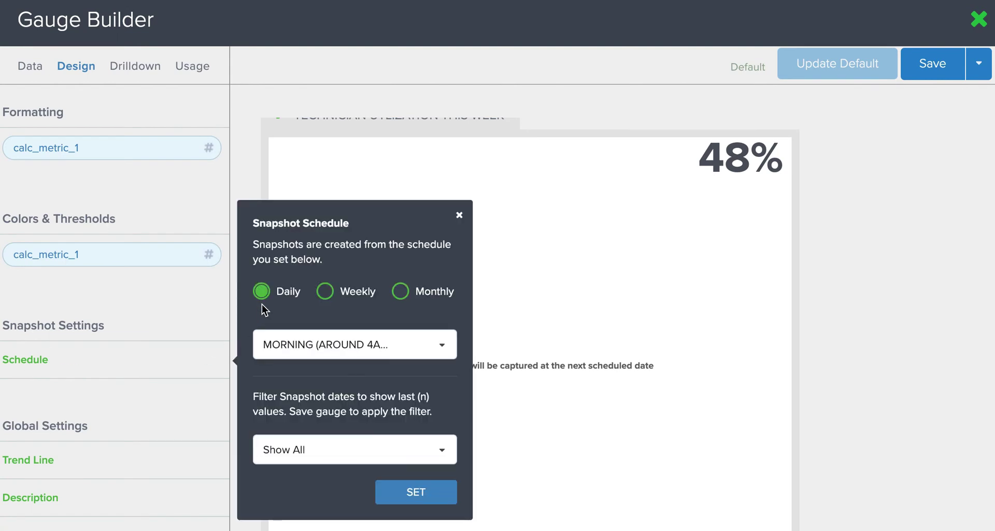
{"action": "left_click", "coordinate": [339, 293]}
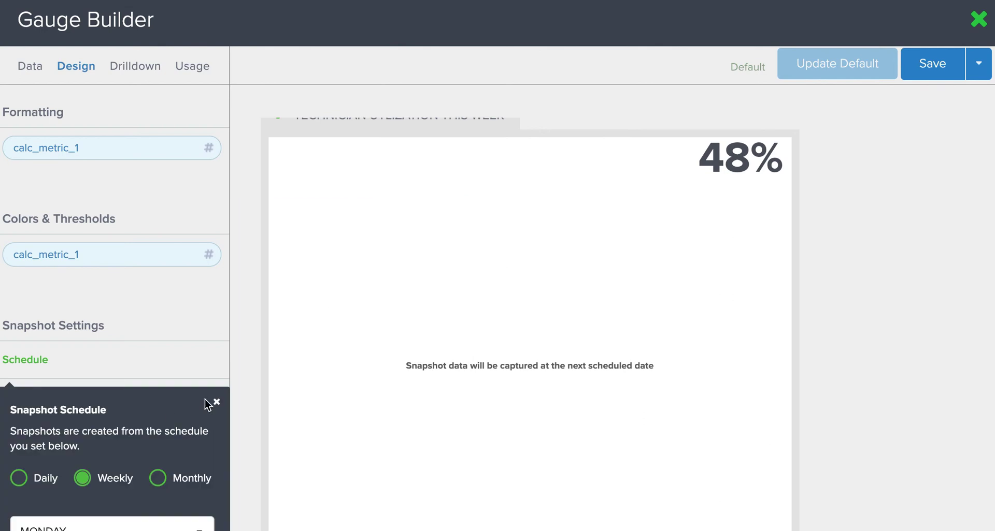
{"action": "scroll", "coordinate": [170, 412], "scroll_direction": "down", "scroll_amount": 3}
{"action": "left_click", "coordinate": [157, 332]}
- Keep snapshots on the 1st in the morning (~4AM), with the date filter at Show All
{"action": "scroll", "coordinate": [160, 332], "scroll_direction": "up", "scroll_amount": 3}
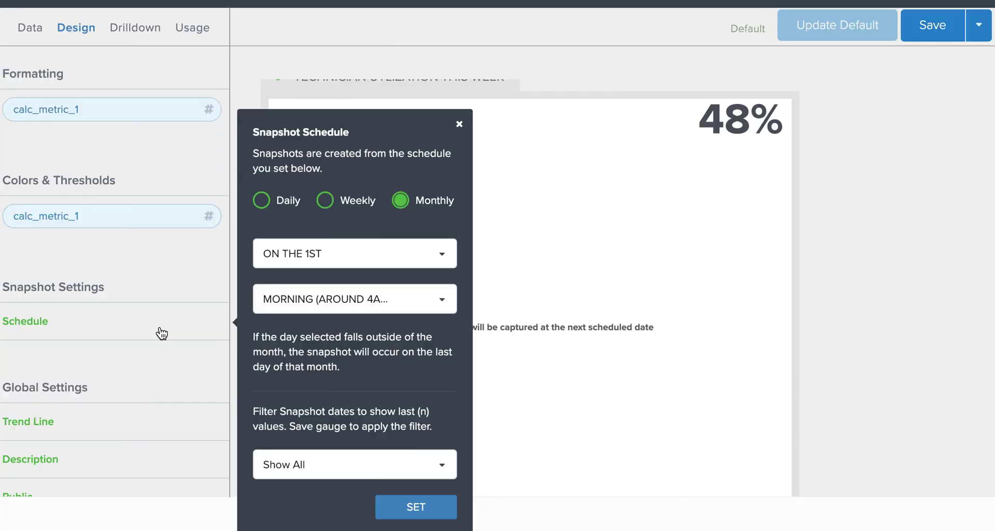
{"action": "left_click", "coordinate": [428, 266]}
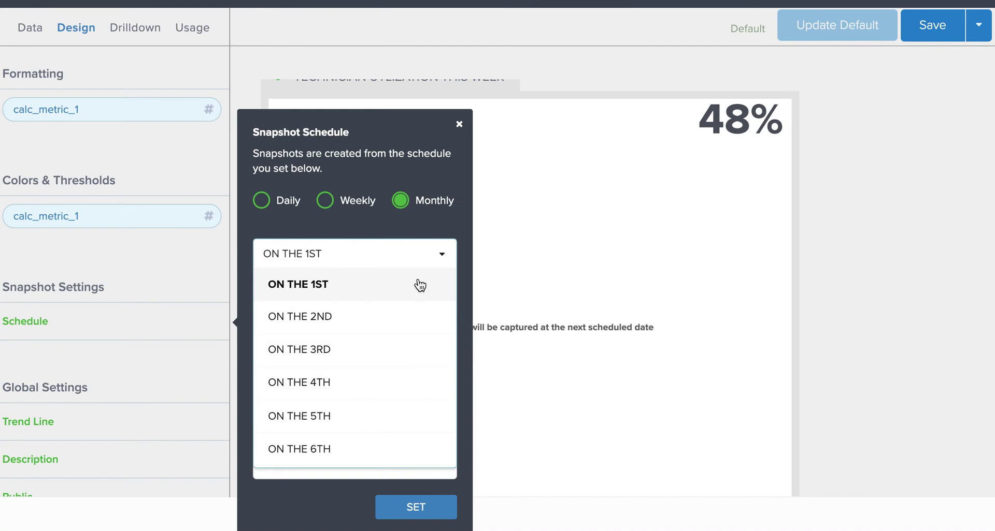
{"action": "left_click", "coordinate": [436, 234]}
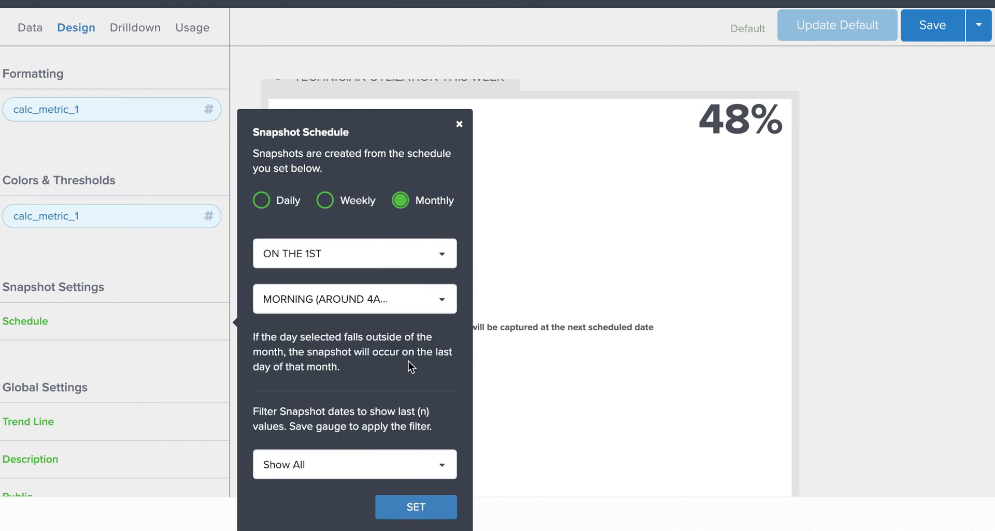
{"action": "left_click", "coordinate": [436, 303]}
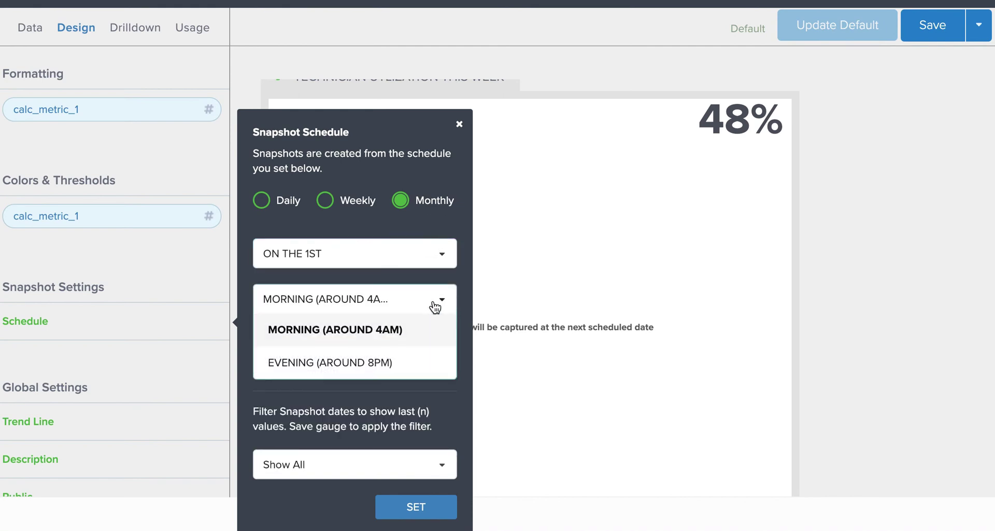
{"action": "left_click", "coordinate": [435, 307]}
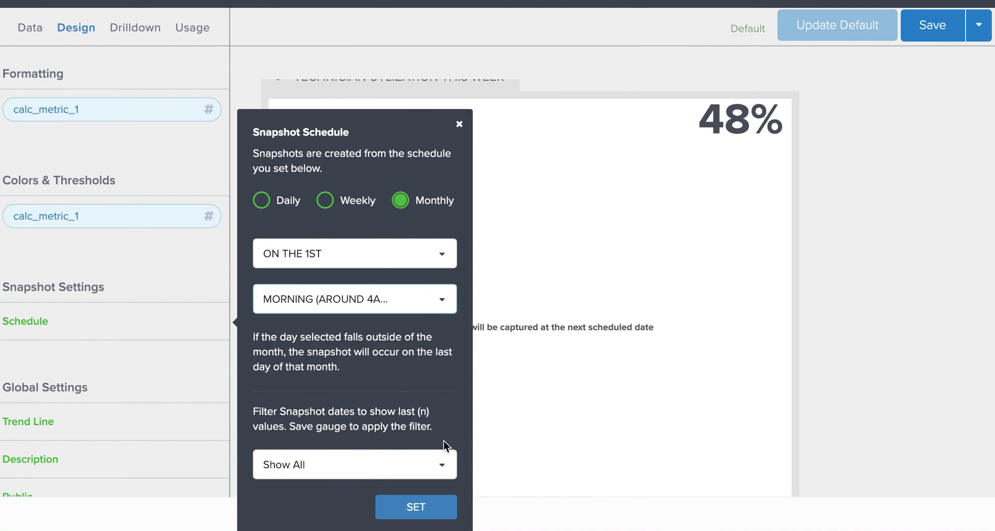
{"action": "left_click", "coordinate": [443, 463]}
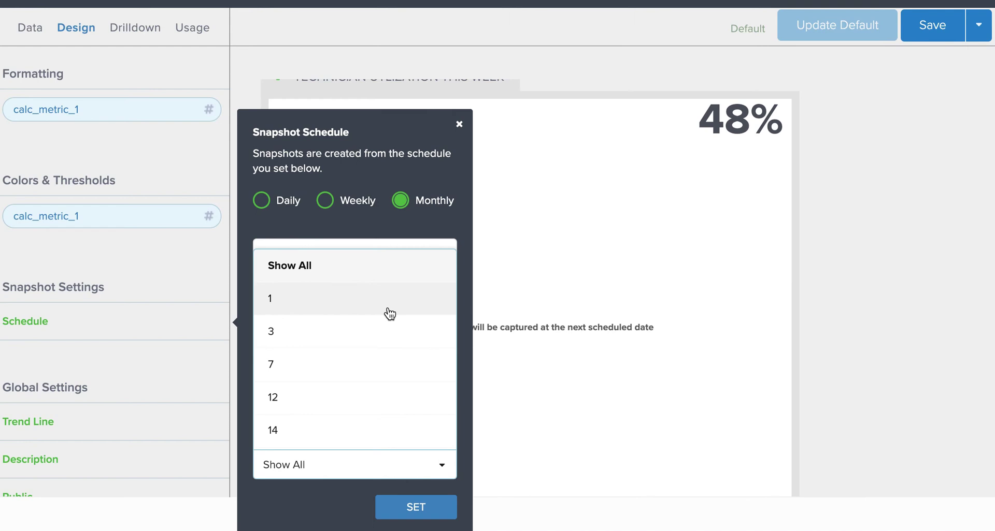
{"action": "scroll", "coordinate": [390, 314], "scroll_direction": "down", "scroll_amount": 2}
{"action": "scroll", "coordinate": [390, 314], "scroll_direction": "down", "scroll_amount": 1}
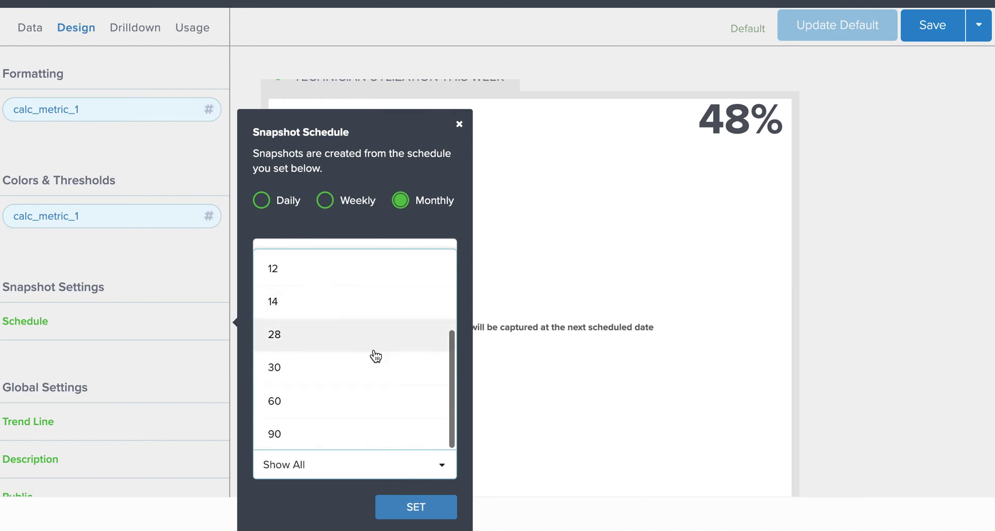
{"action": "left_click", "coordinate": [317, 500]}
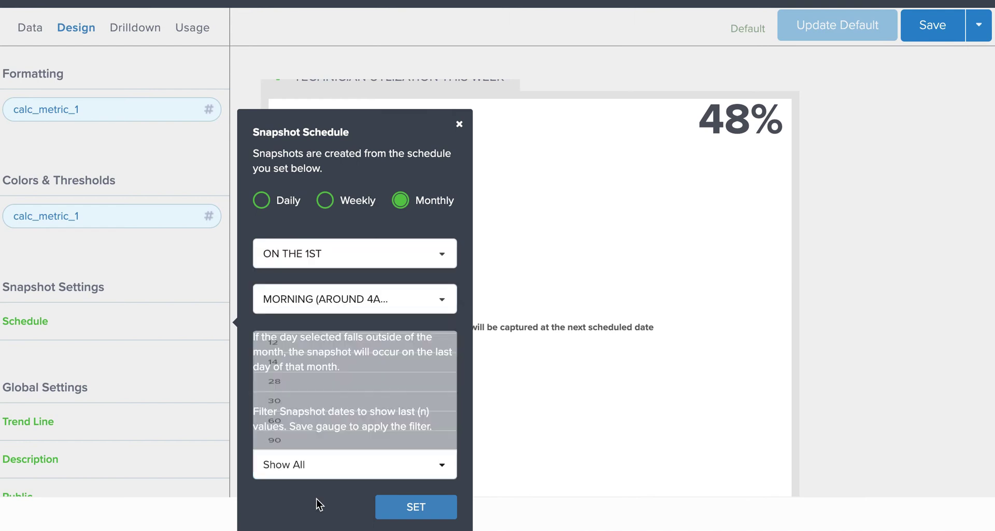
- Close the Snapshot Schedule popover and bring up the Solved Tickets daily snapshot example
{"action": "left_click", "coordinate": [459, 126]}
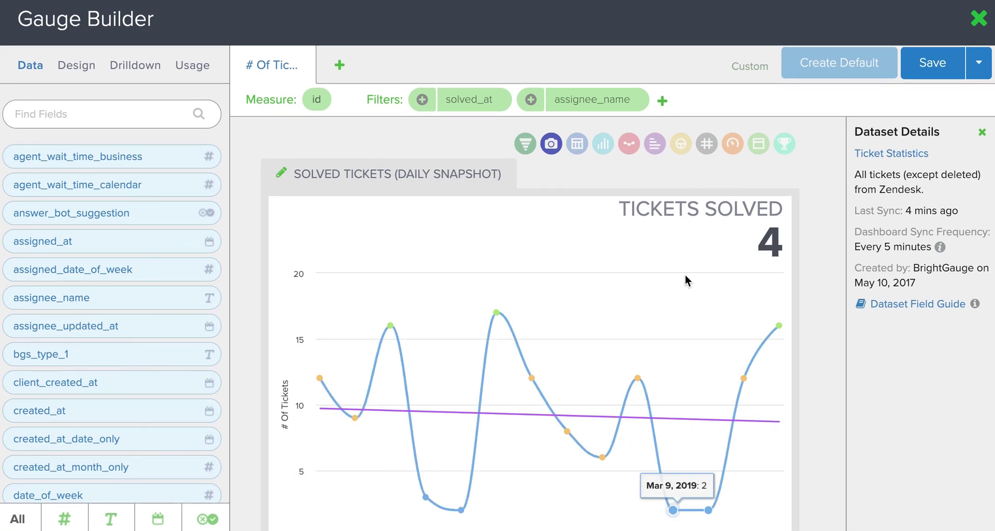
{"action": "scroll", "coordinate": [685, 274], "scroll_direction": "down", "scroll_amount": 3}
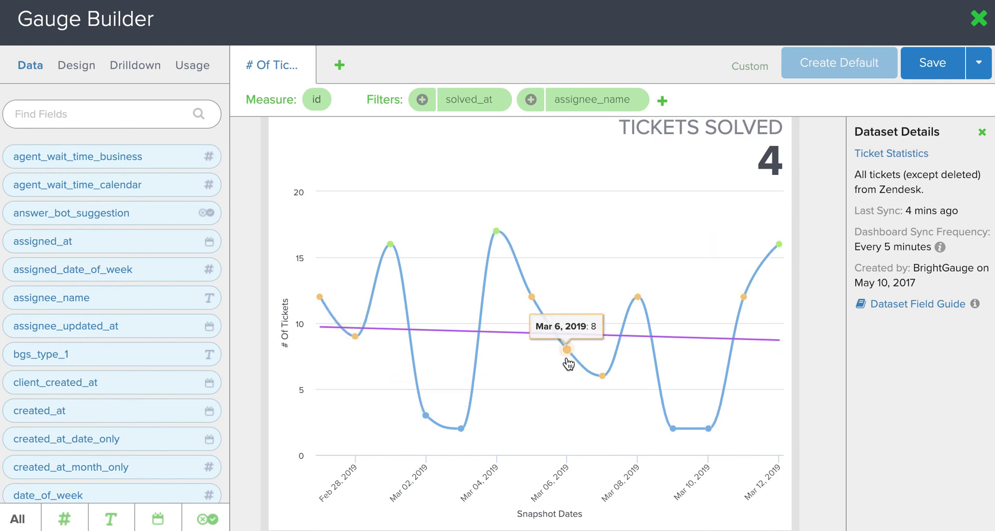
- Open the Tickets Solved gauge's Trend Line settings, then close them keeping the purple colour
{"action": "left_click", "coordinate": [86, 77]}
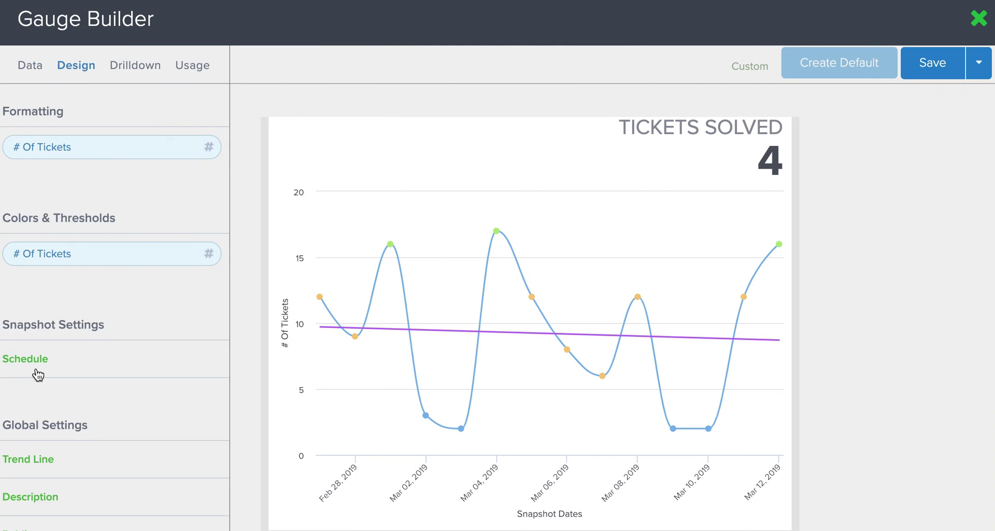
{"action": "scroll", "coordinate": [98, 386], "scroll_direction": "down", "scroll_amount": 2}
{"action": "left_click", "coordinate": [32, 392]}
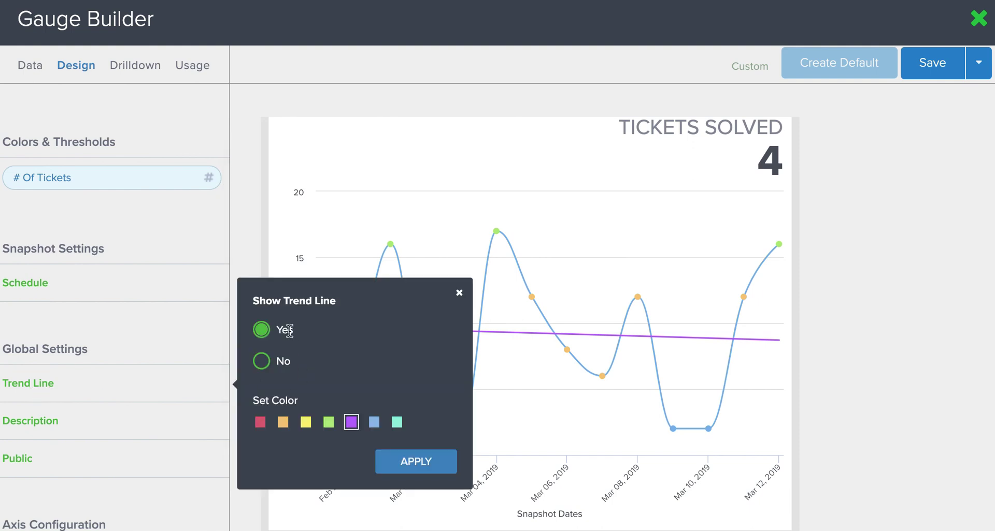
{"action": "left_click", "coordinate": [260, 422]}
{"action": "left_click", "coordinate": [459, 293]}
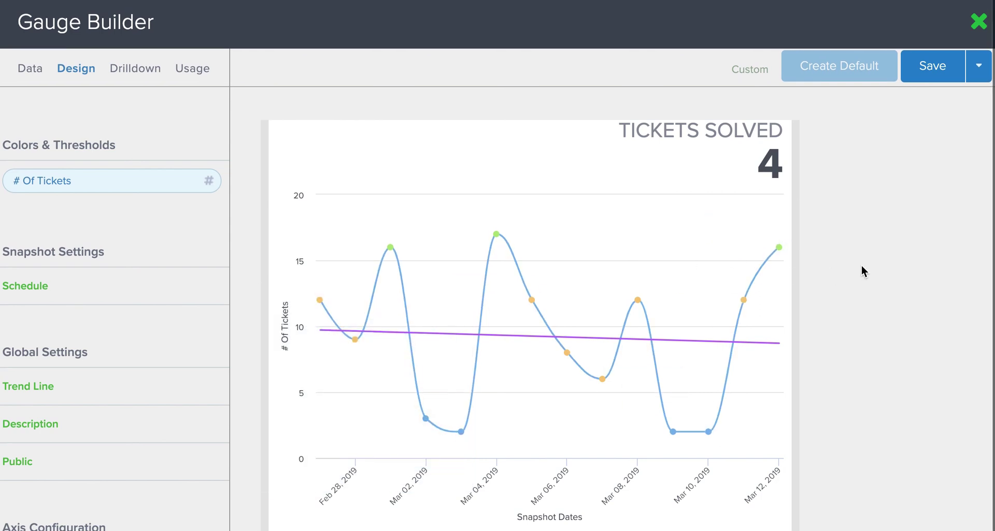
{"action": "scroll", "coordinate": [726, 268], "scroll_direction": "up", "scroll_amount": 3}
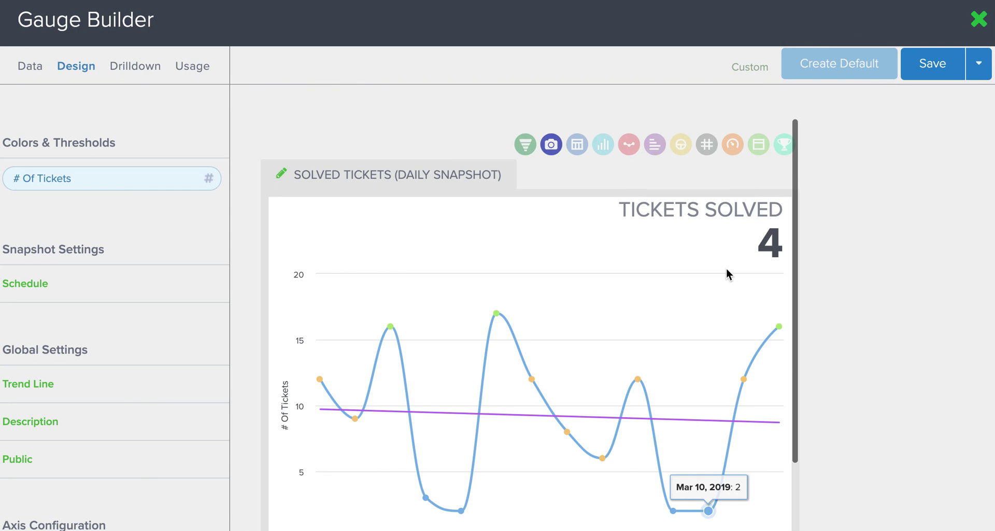
{"action": "mouse_move", "coordinate": [505, 335]}
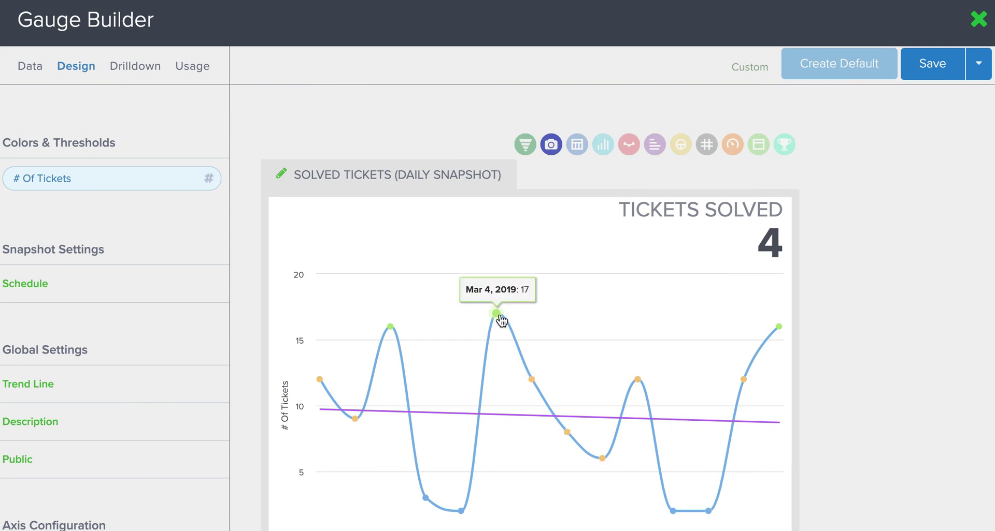
{"action": "mouse_move", "coordinate": [388, 332]}
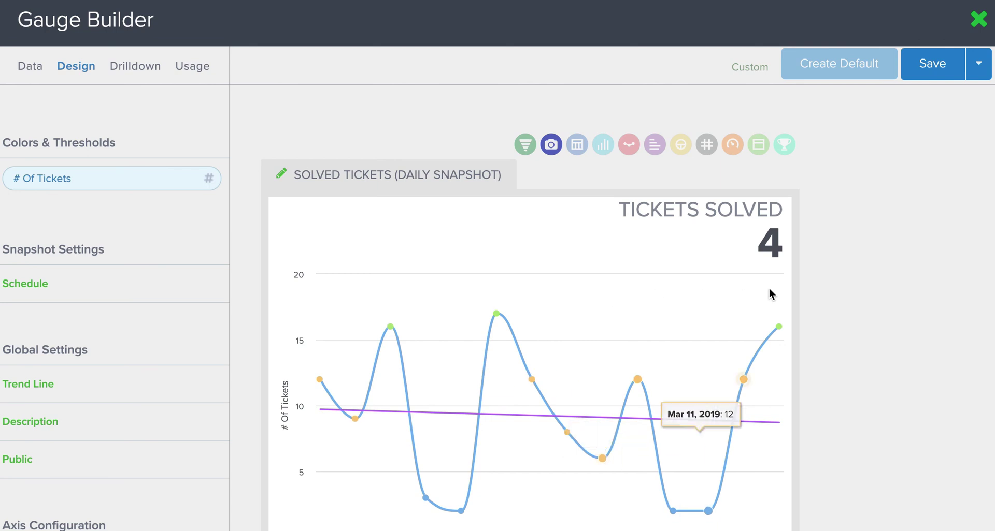
{"action": "left_click", "coordinate": [770, 250]}
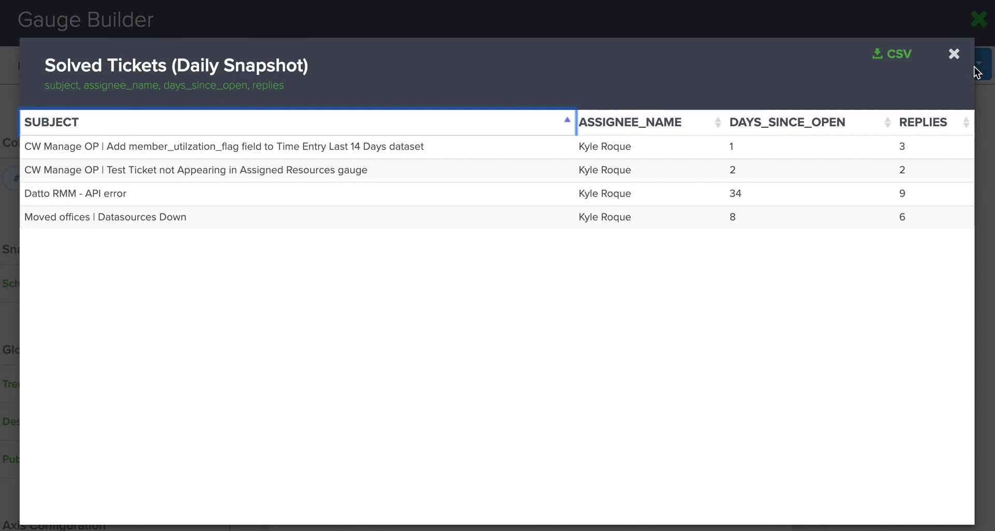
{"action": "left_click", "coordinate": [953, 54]}
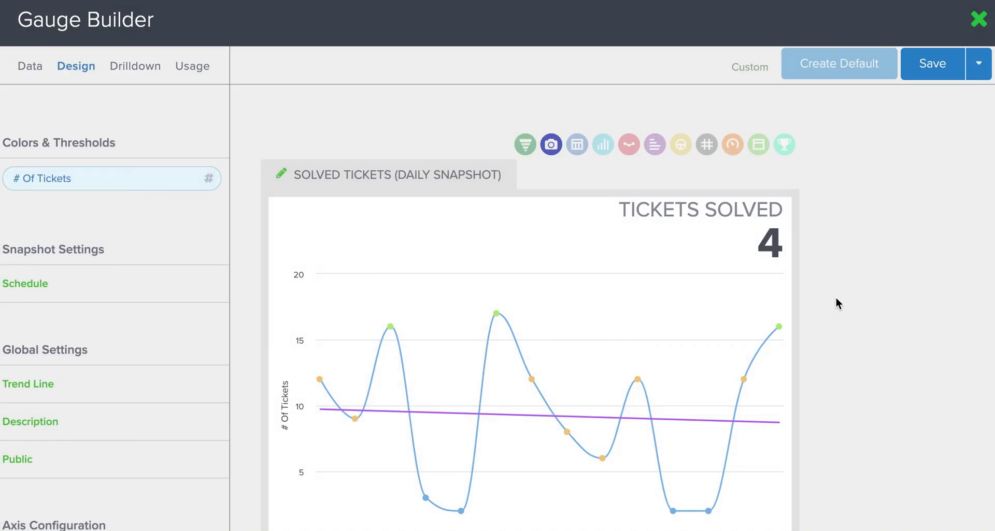